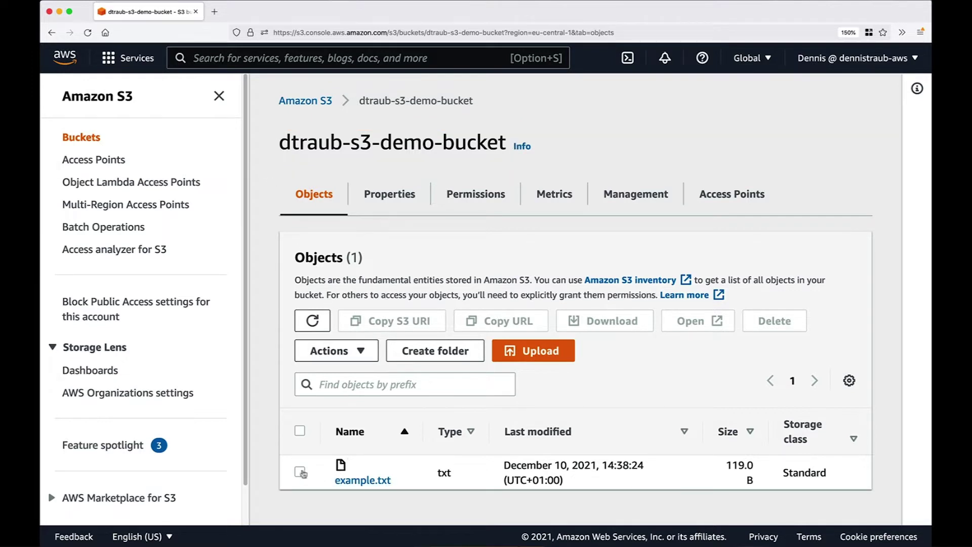
click(300, 472)
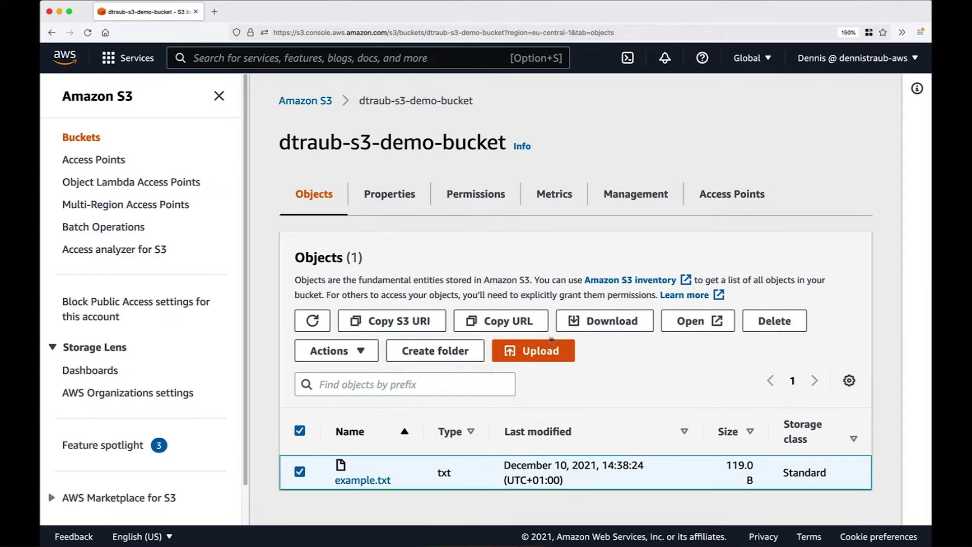
click(673, 329)
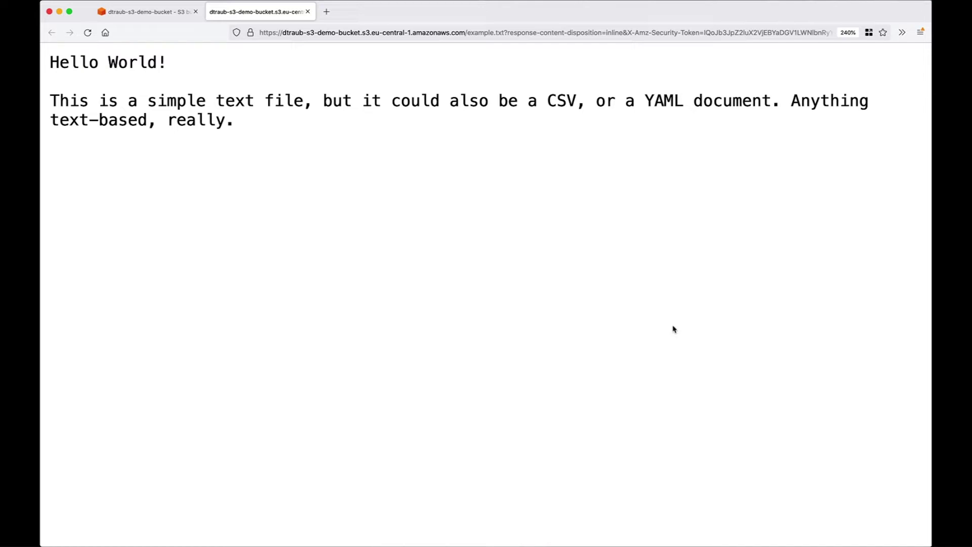
Launch python3, import boto3 and create the resource s3 = boto3.resource('s3')
key(super+w)
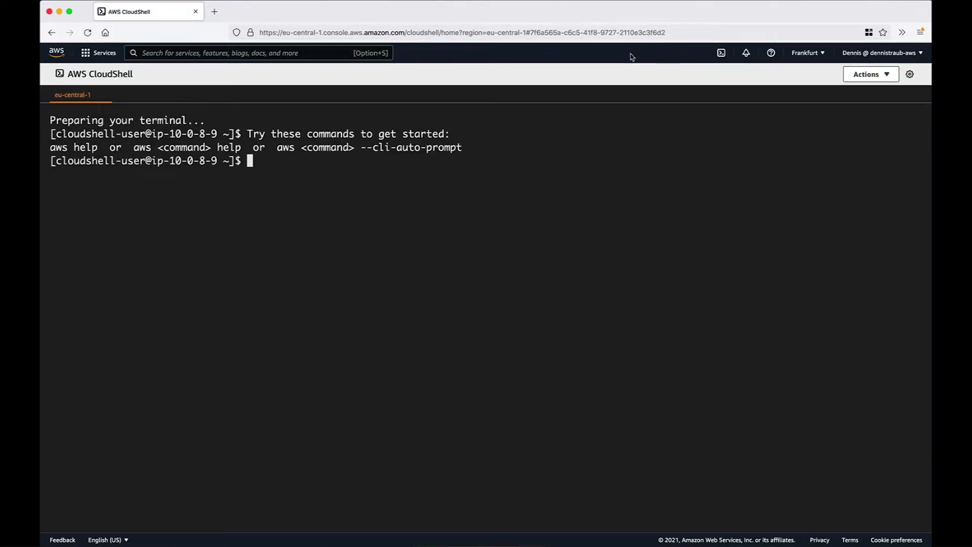
text(python3)
key(Return)
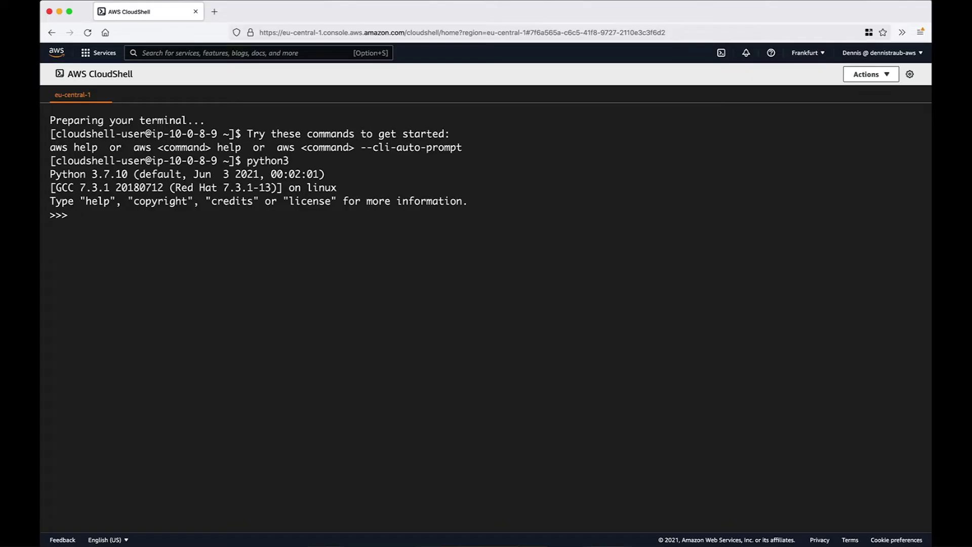
text(import b)
text(oto3)
key(Return)
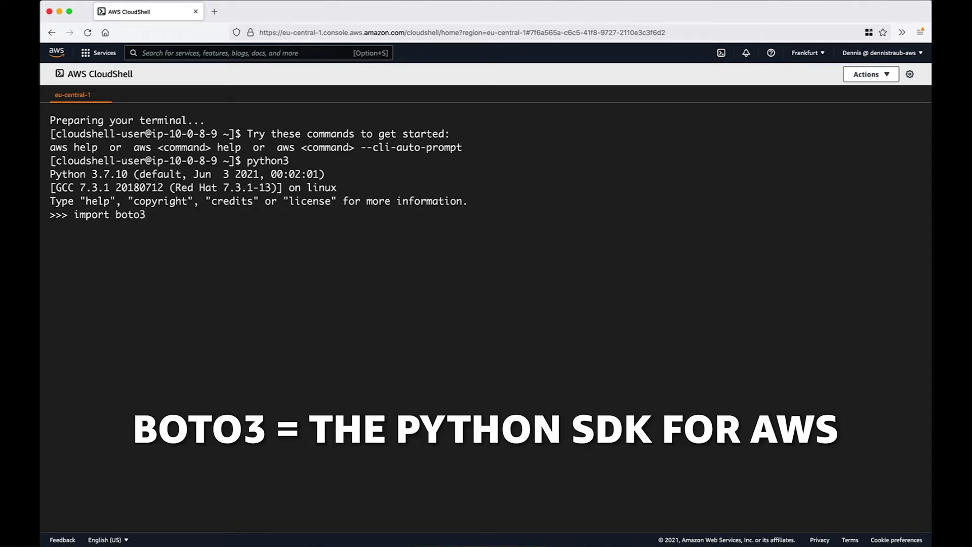
text(s3 = )
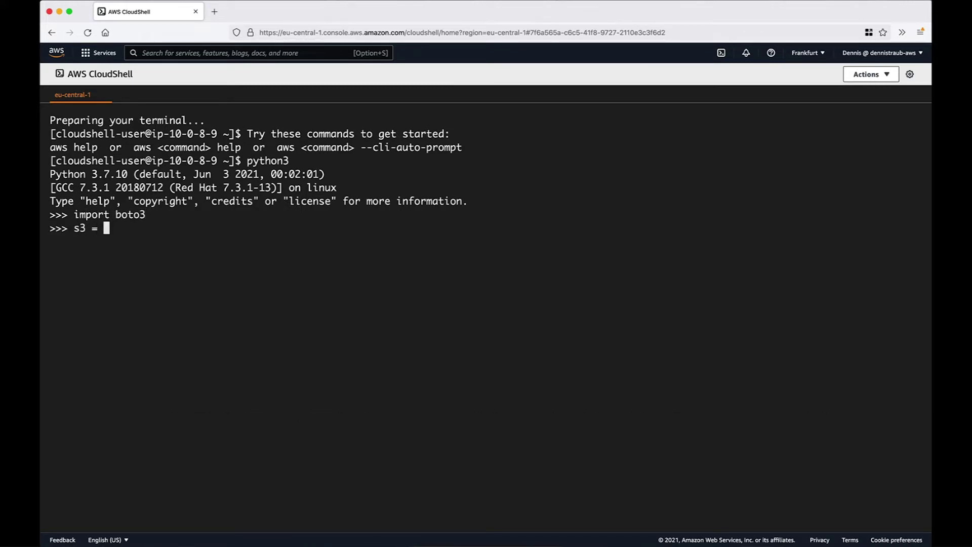
text(boto3.re)
text(source('s3'))
key(Return)
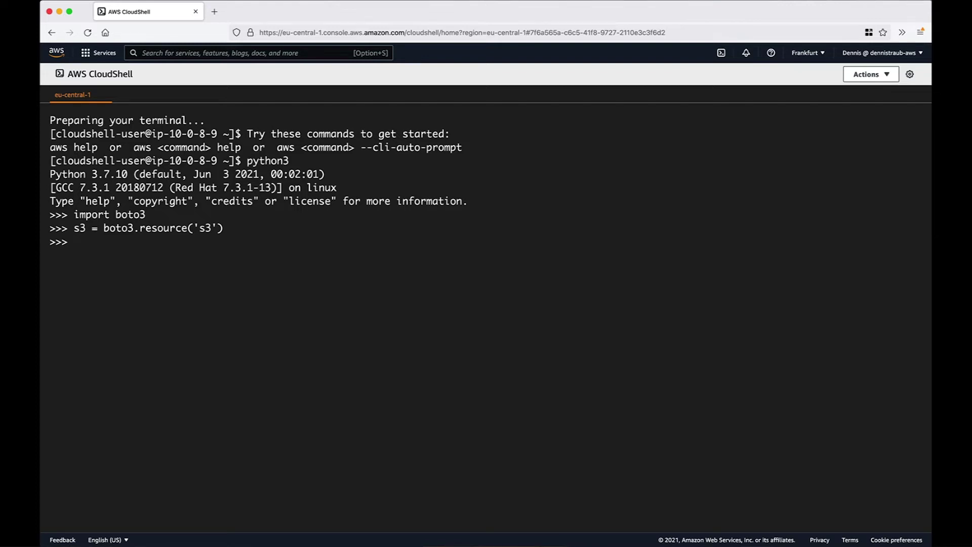
text(s3_object = s3)
text(.Bucket('dtraub-s3-demo-bucket').)
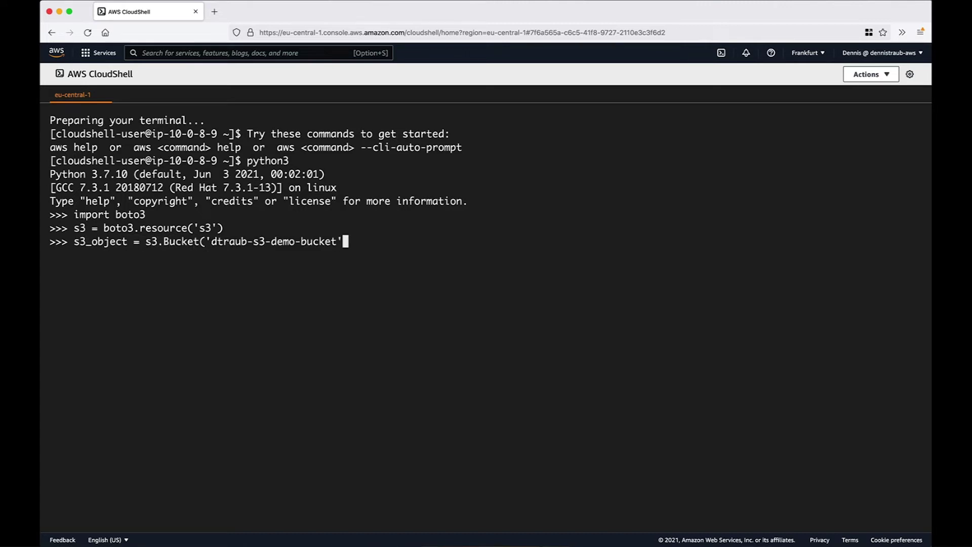
text(Object(')
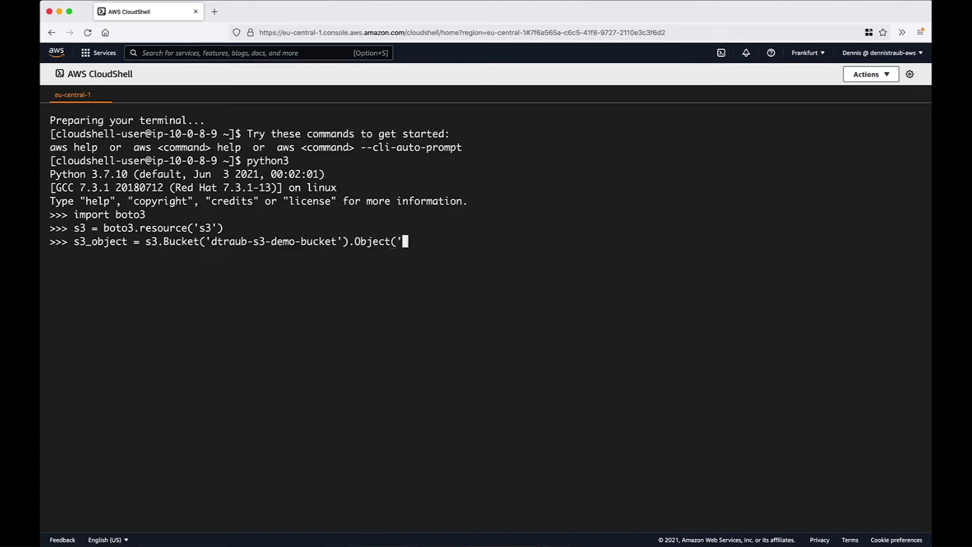
text(example.txt').)
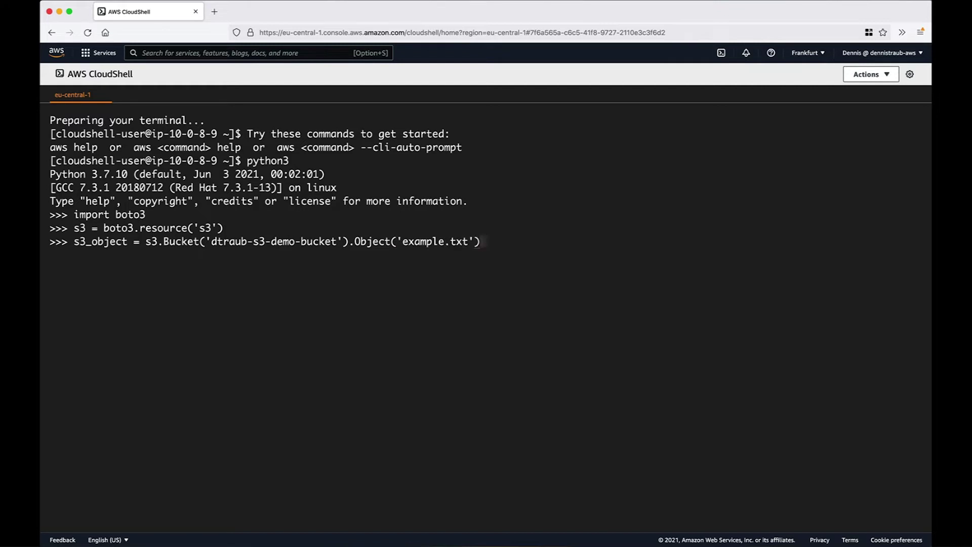
text(get() >>> )
text(print(s3_object)
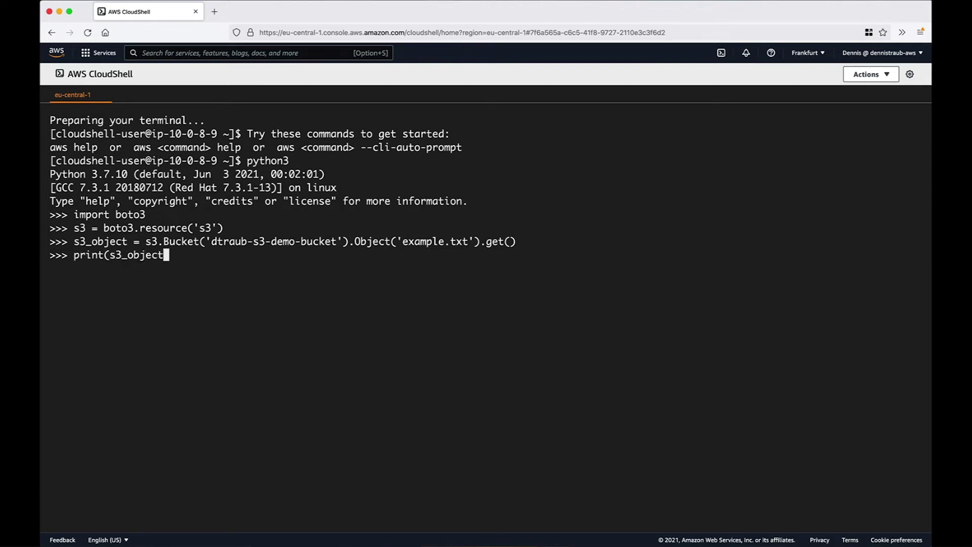
Get example.txt from dtraub-s3-demo-bucket into s3_object and print the response with its StreamingBody
key(Return)
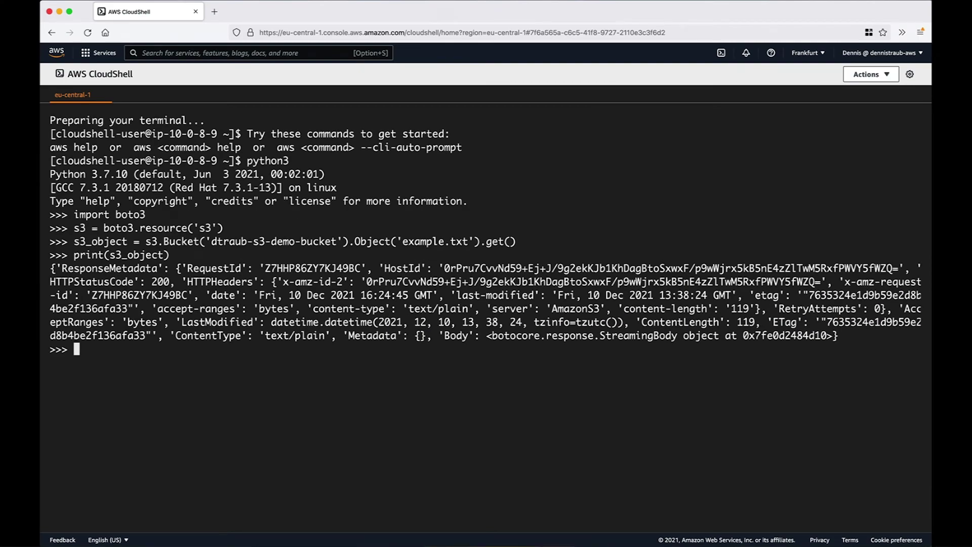
text(text)
text( = s3_object['Body'].rea)
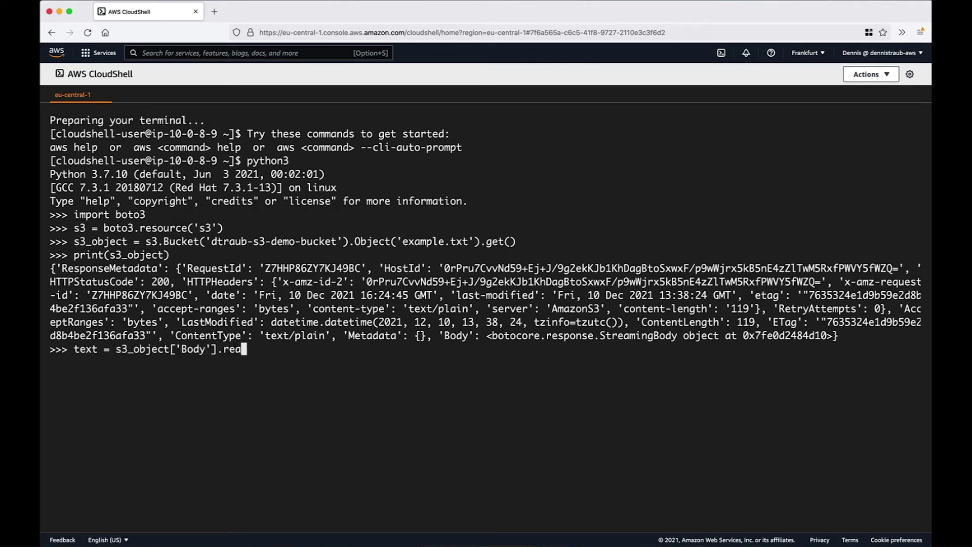
text(print(text))
Read s3_object['Body'] into text and print it as raw bytes, then as text.decode()
key(Return)
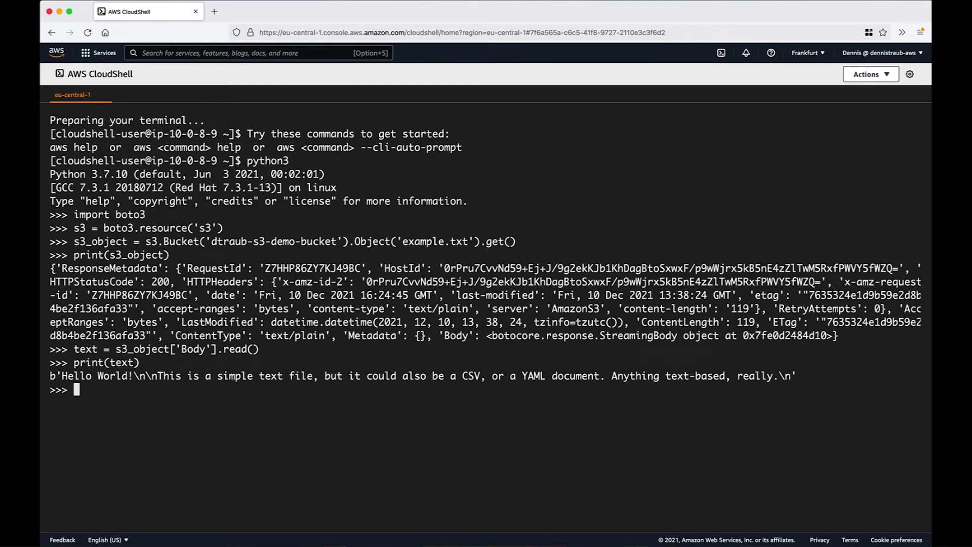
text(print(text.decode)
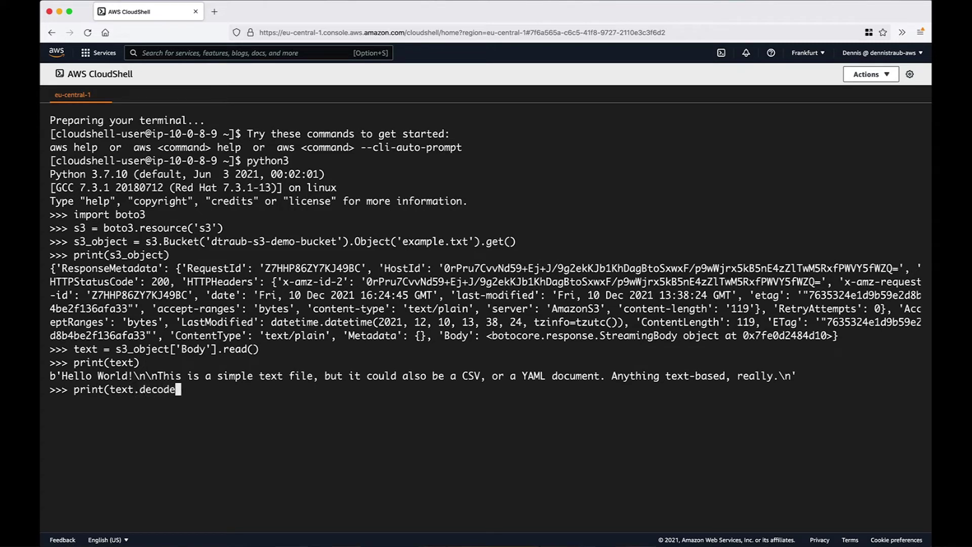
text(()))
key(Return)
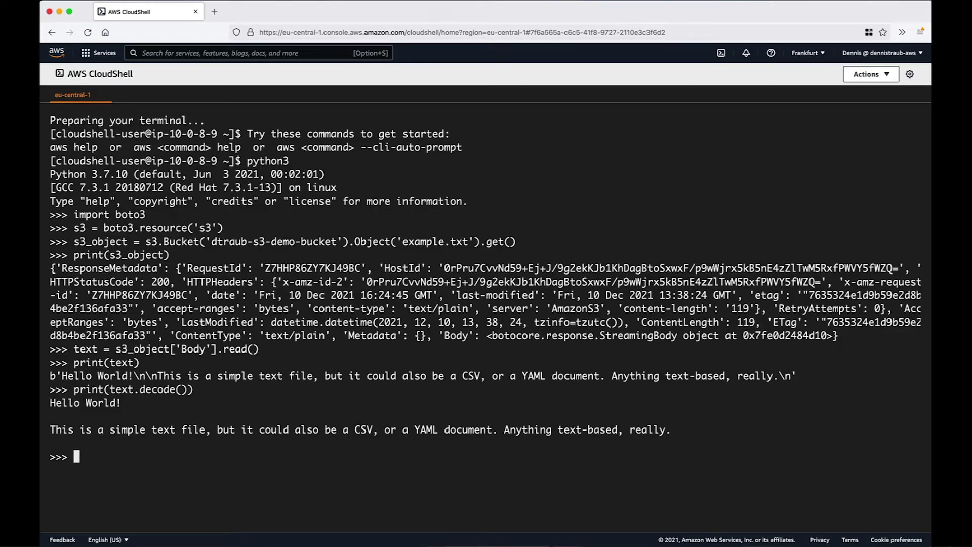
text(exit())
Exit Python, clear the terminal and start editing print_file_from_s3.py in vi
key(Return)
text(cle)
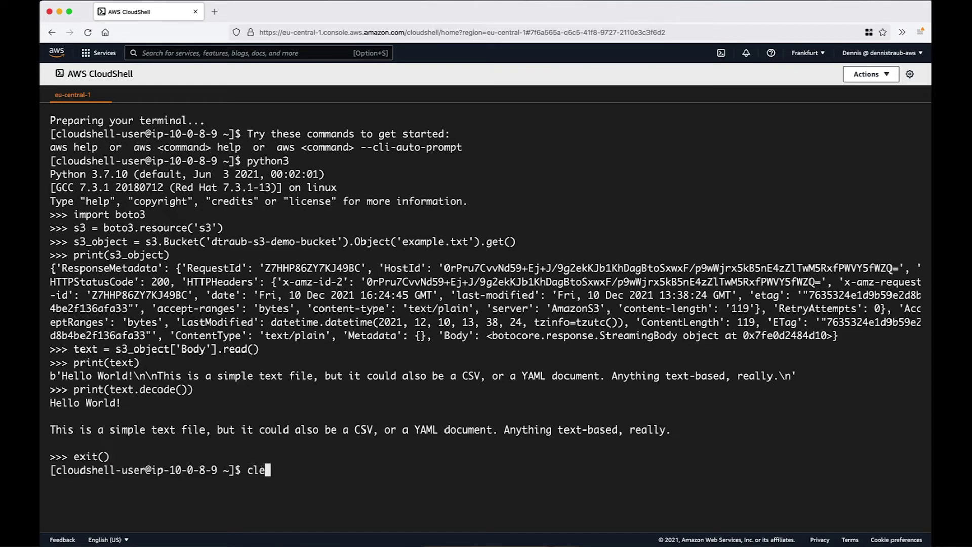
text(ar)
key(Return)
text(vi print_fil)
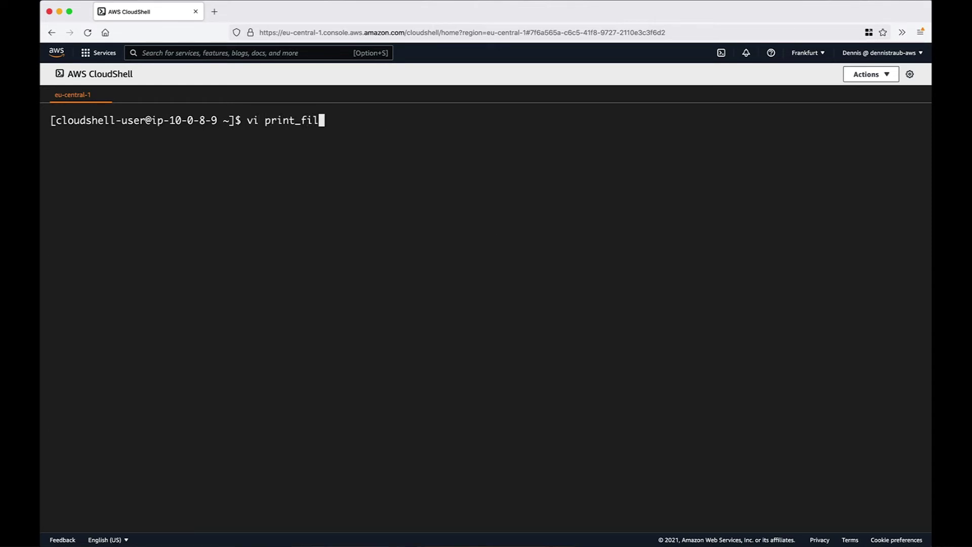
text(e_from_s3.py)
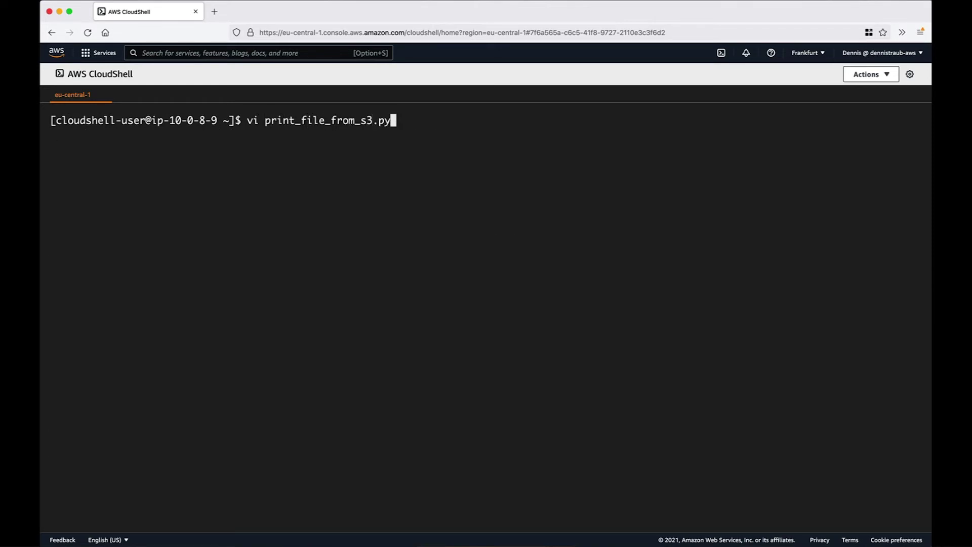
key(Return)
text(i)
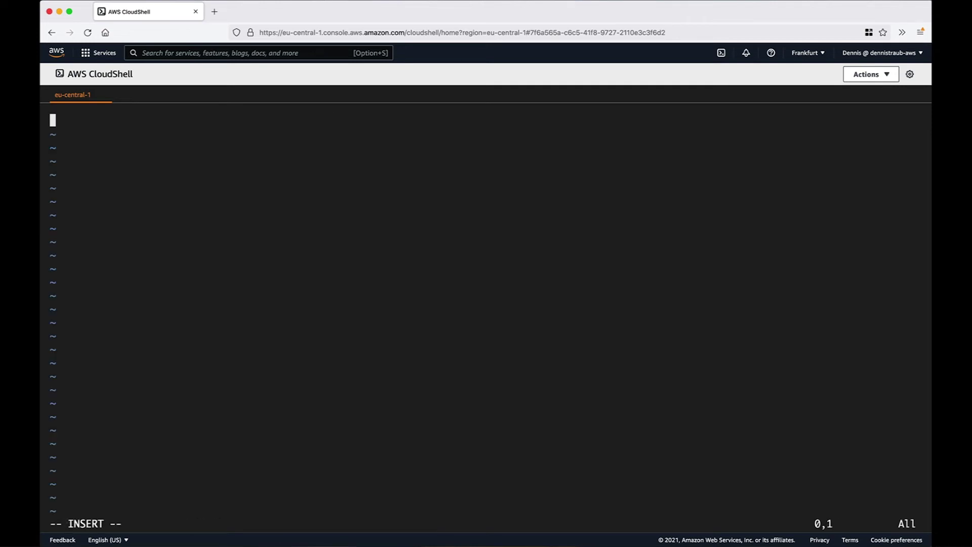
text(import boto3)
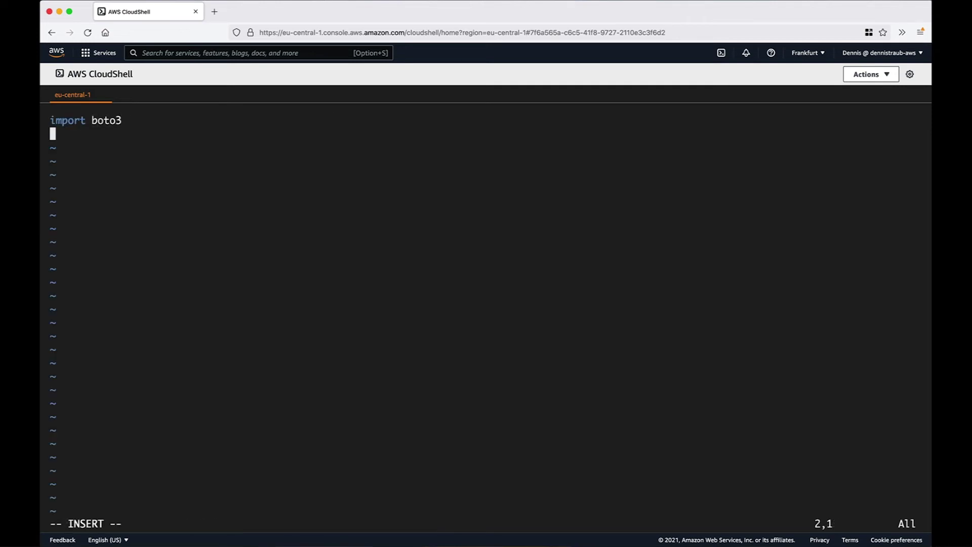
text(s3 = boto3.)
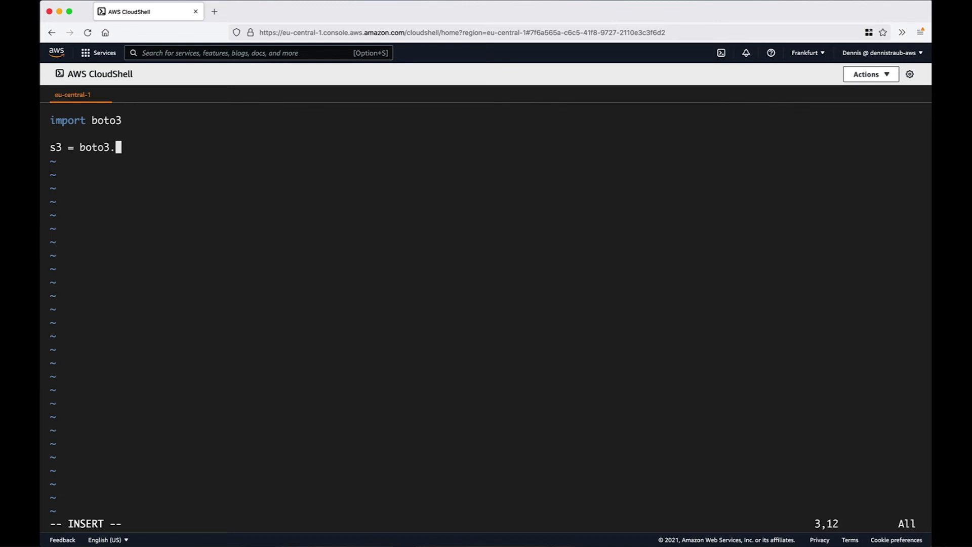
text(resource('s3'))
Write the boto3 script lines: resource setup, example.txt fetch, body read and decoded print
key(Return)
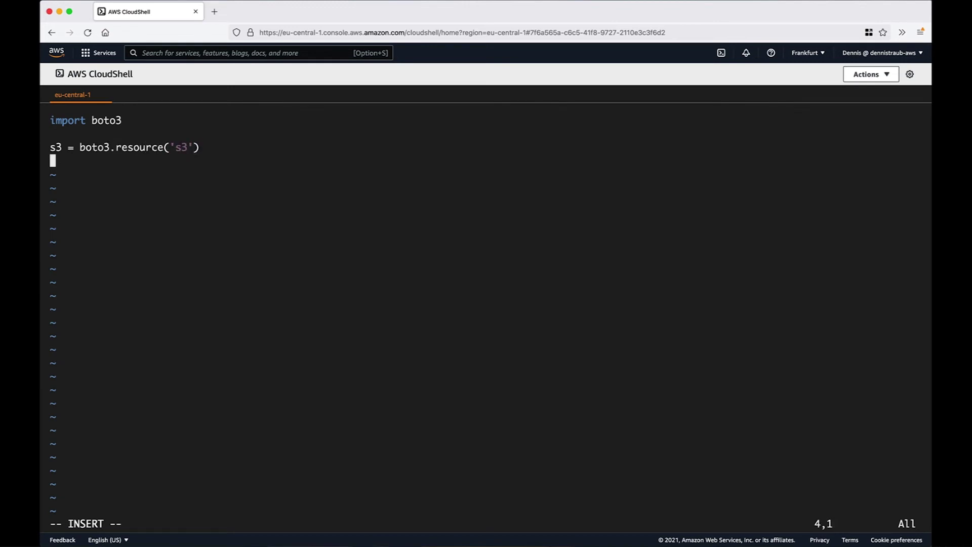
text(s3_object = s3.Bucket('dtraub-s3-demo-bucket').O)
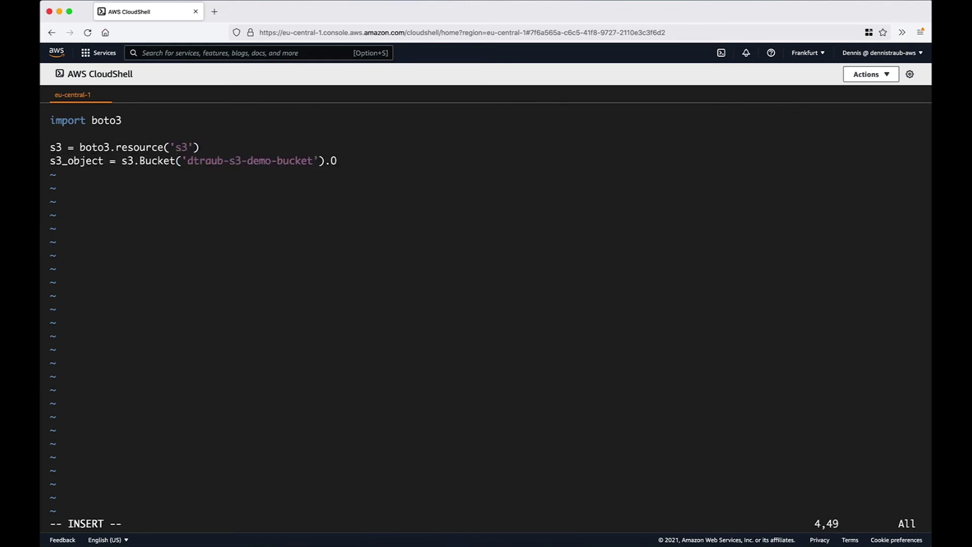
text(bject('example.txt').get)
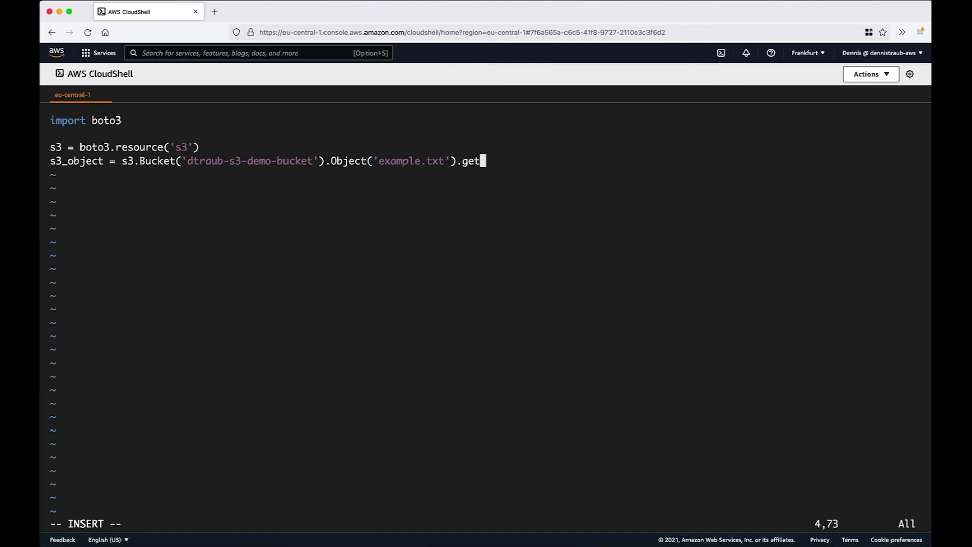
text(())
key(Return)
text(text = s3_object['Body)
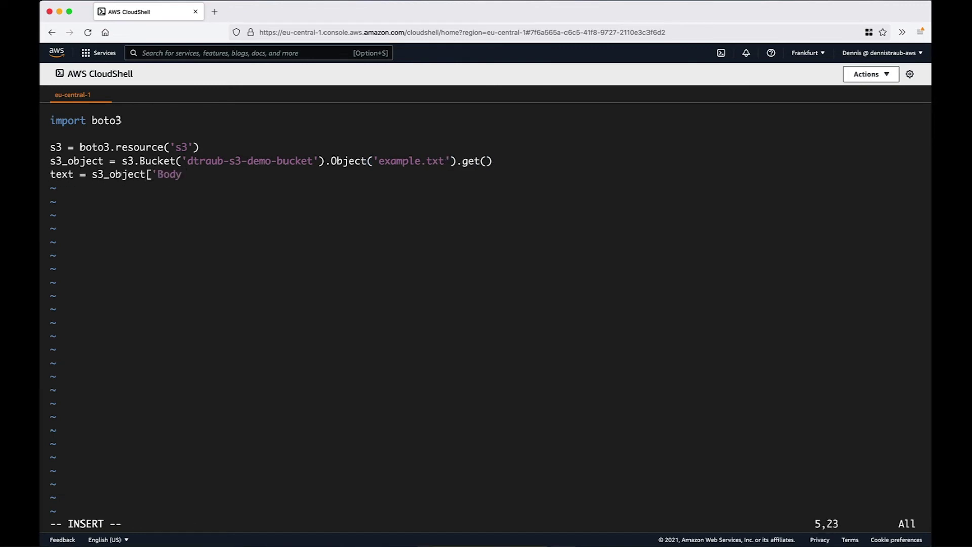
text('].read().decode())
key(Return)
key(Return)
text(pr)
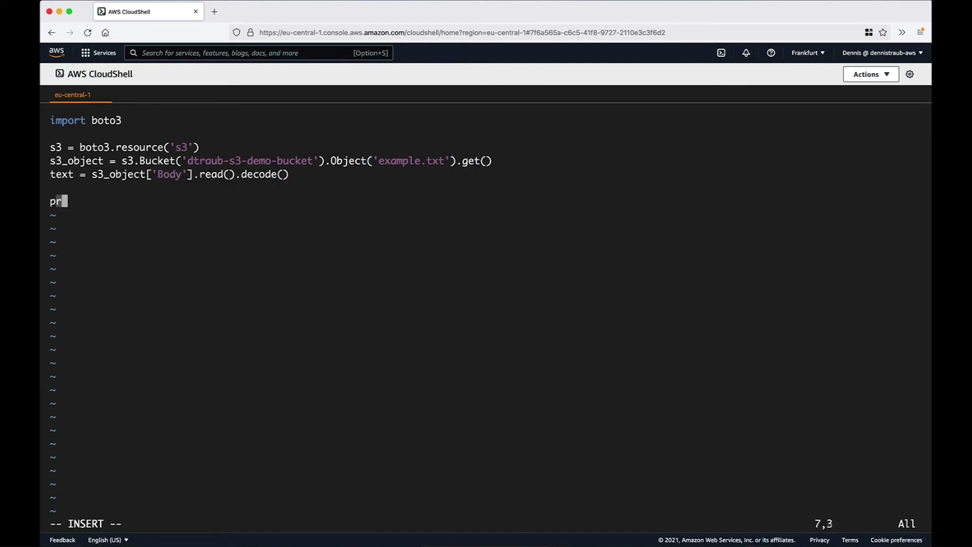
text(int(text))
key(Return)
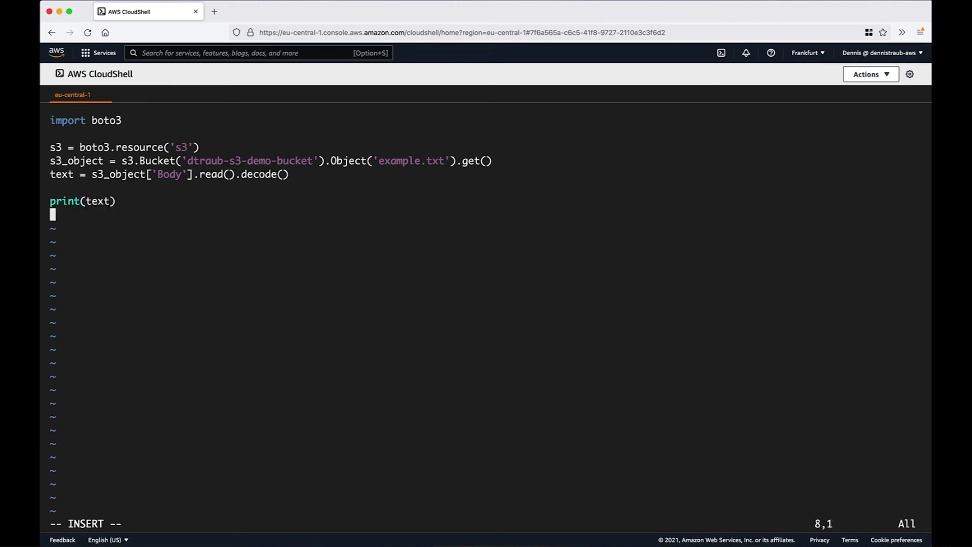
key(Escape)
text(:wq)
Save the script with :wq and run python3 print_file_from_s3.py to print Hello World!
key(Return)
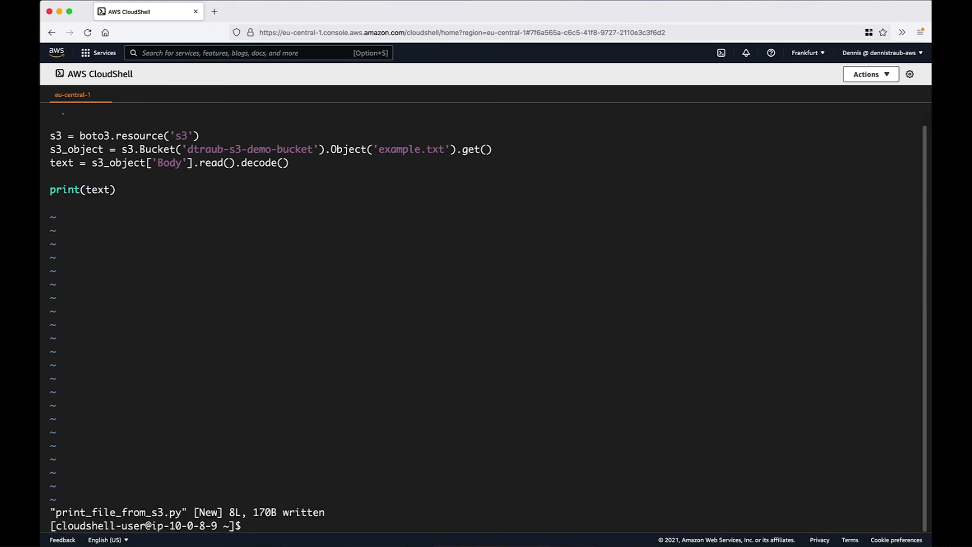
text(python3 pr)
key(Tab)
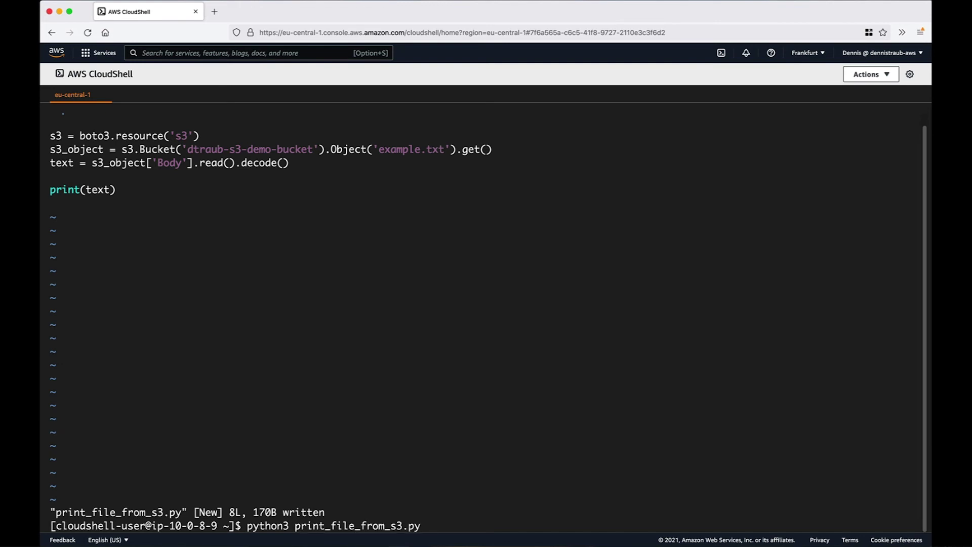
key(Return)
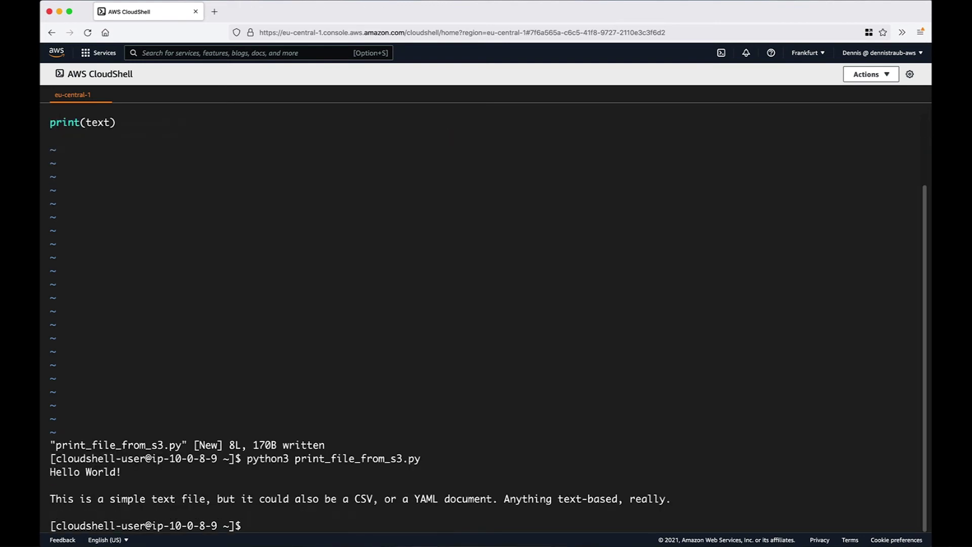